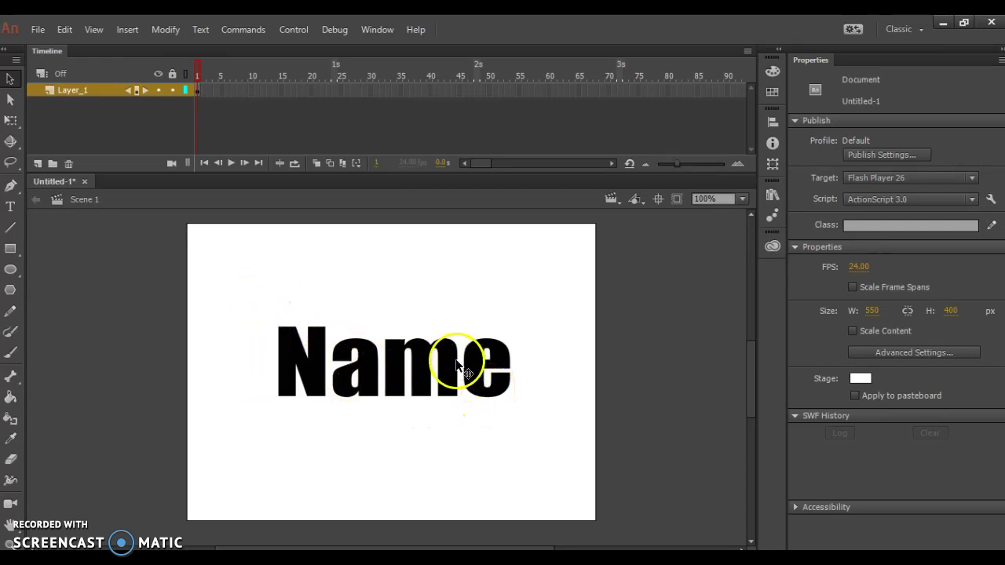
Click around the word Name on the stage to select the text.
click(426, 363)
click(321, 360)
click(430, 363)
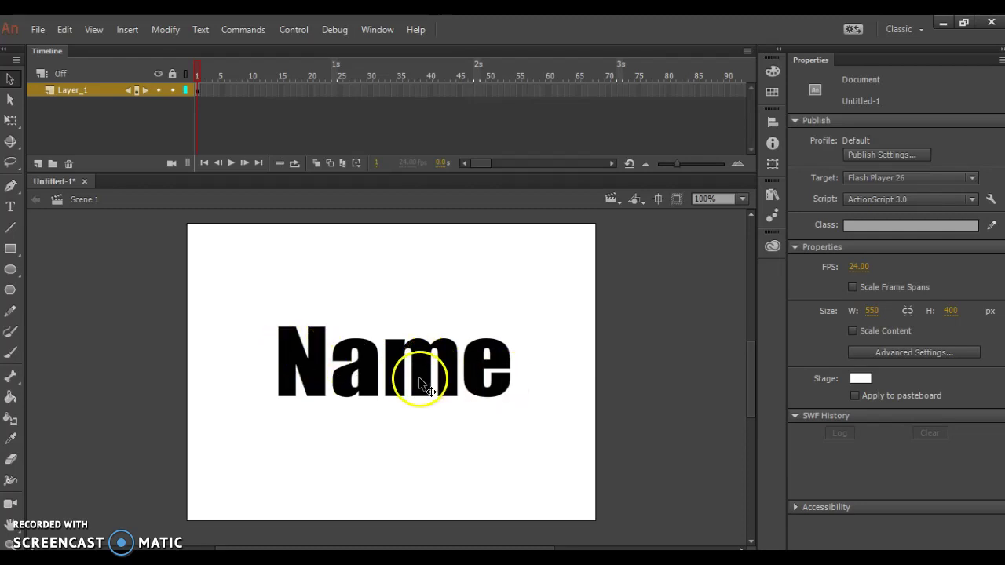
click(484, 388)
click(281, 375)
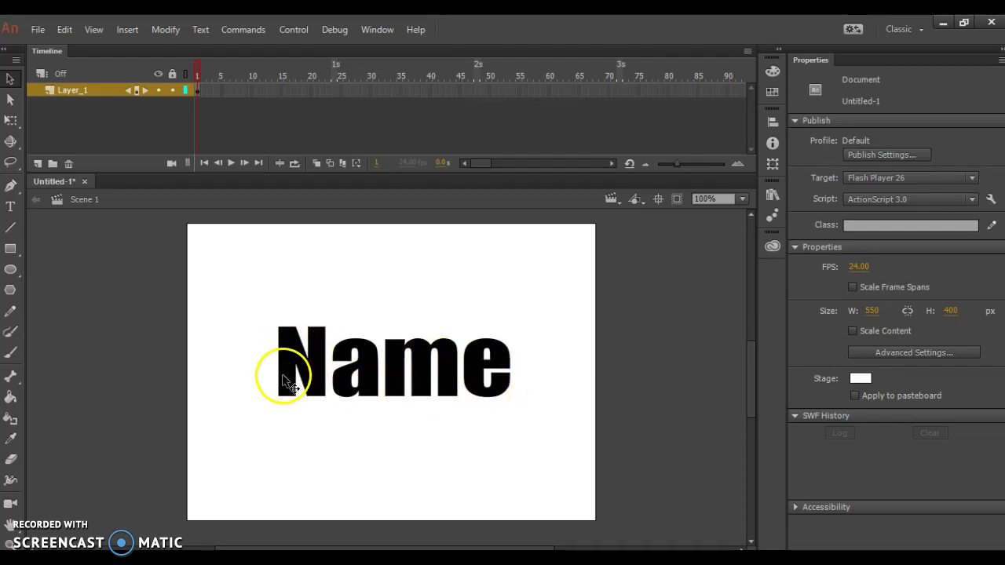
click(370, 378)
click(496, 393)
click(438, 387)
click(318, 370)
click(346, 372)
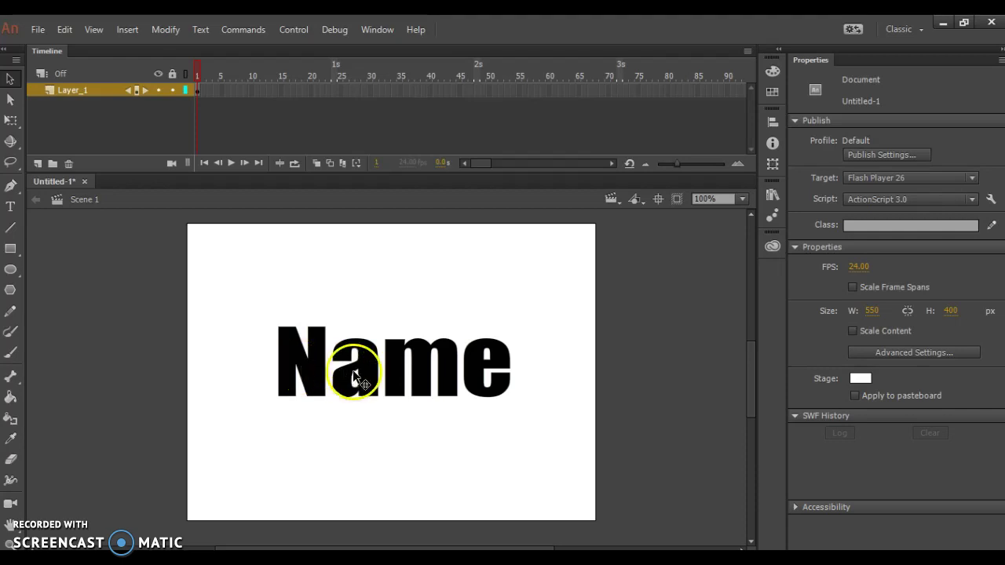
click(307, 322)
click(17, 208)
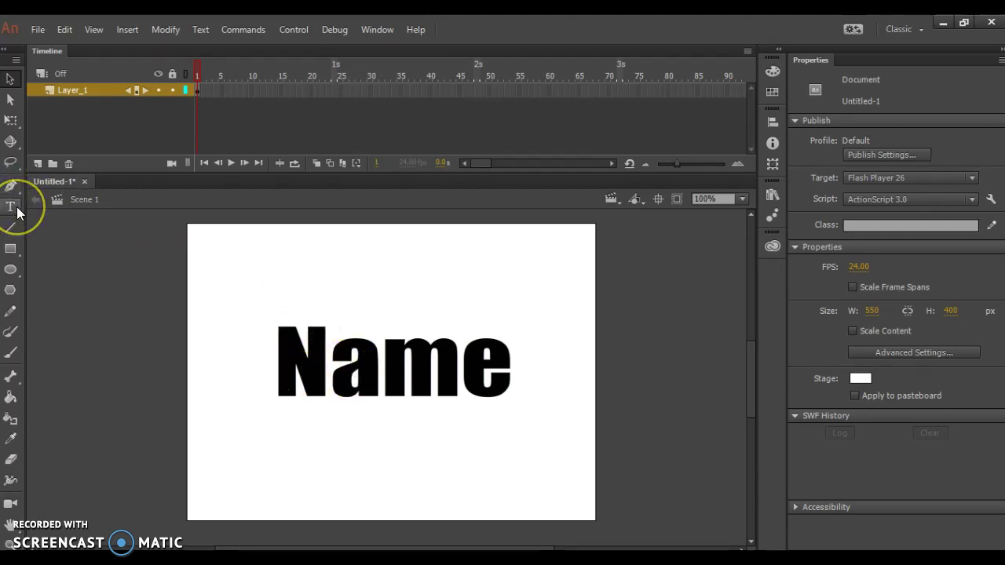
click(356, 396)
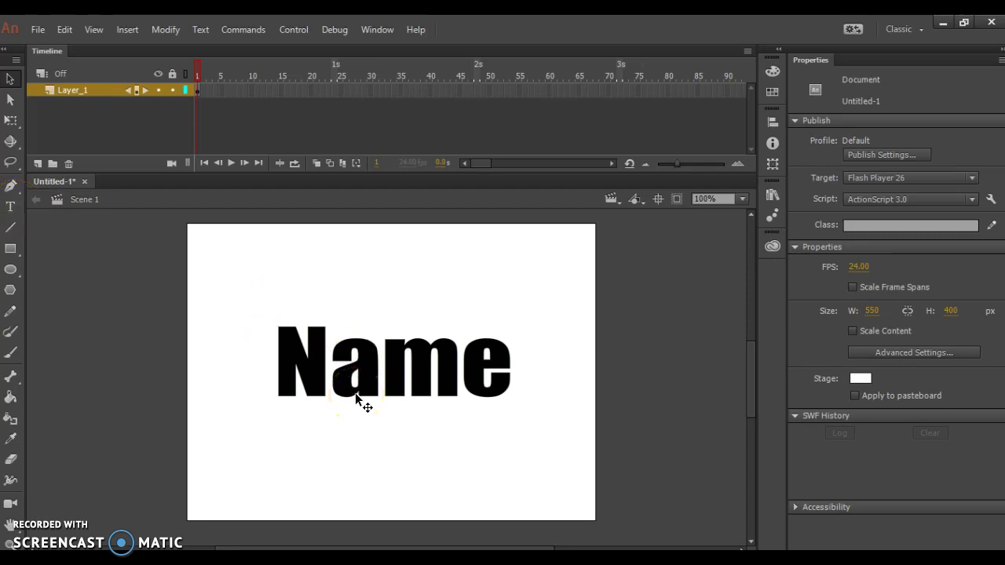
click(295, 361)
click(248, 290)
Marquee-select the Name text and break it apart into separate letters.
drag(266, 330, 550, 441)
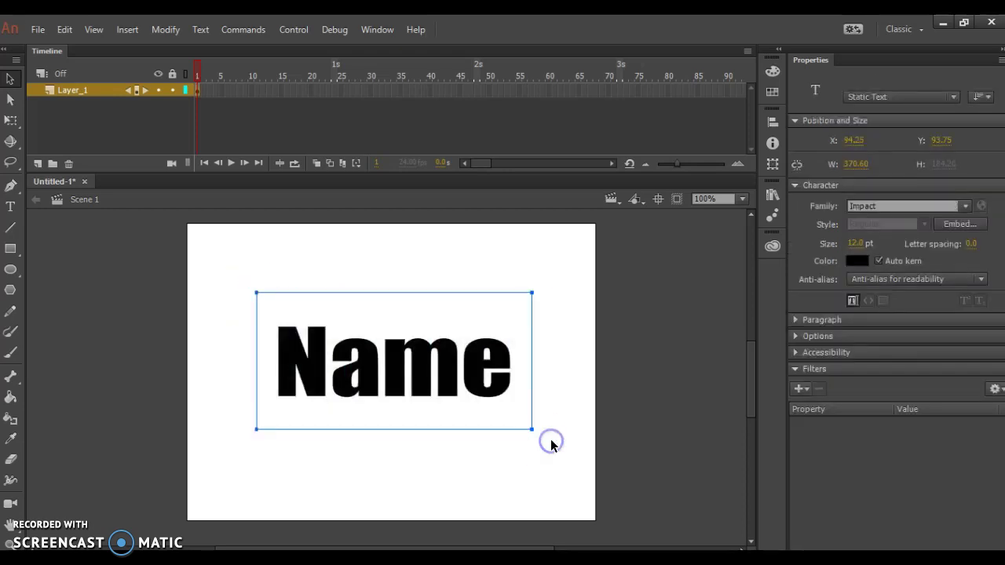
click(222, 84)
click(171, 30)
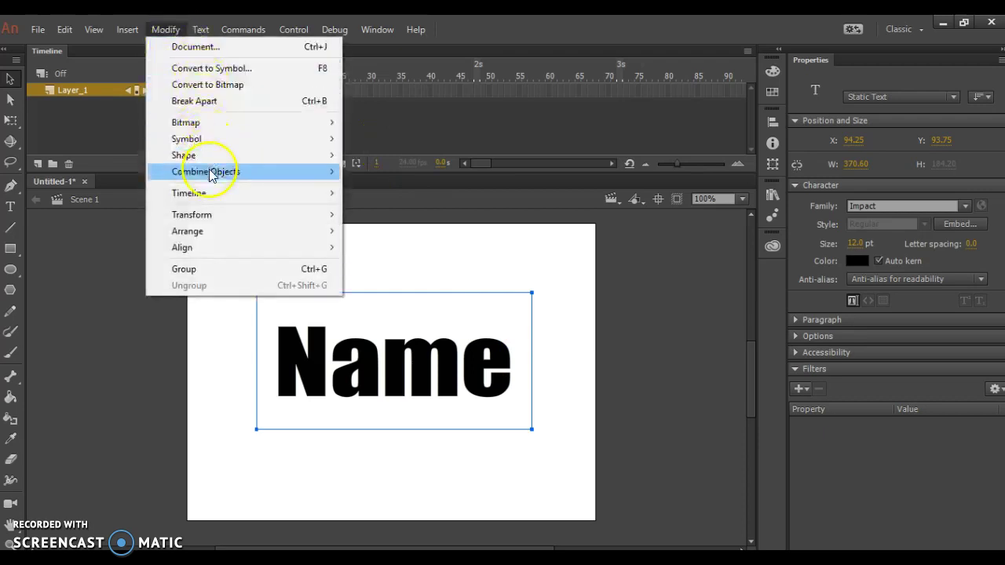
click(205, 103)
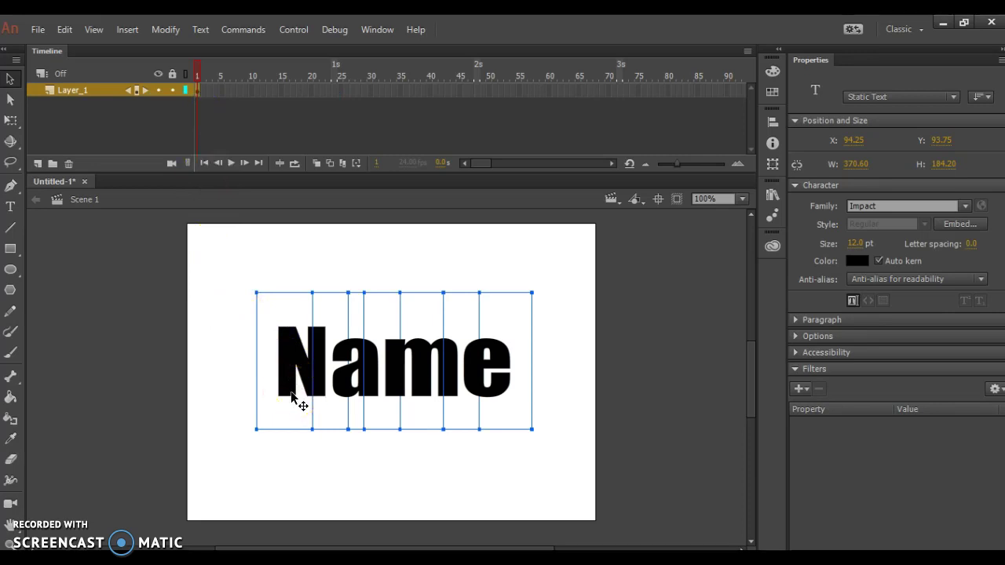
Break the letters apart again into one editable filled shape, 312.30 × 95.10.
click(376, 400)
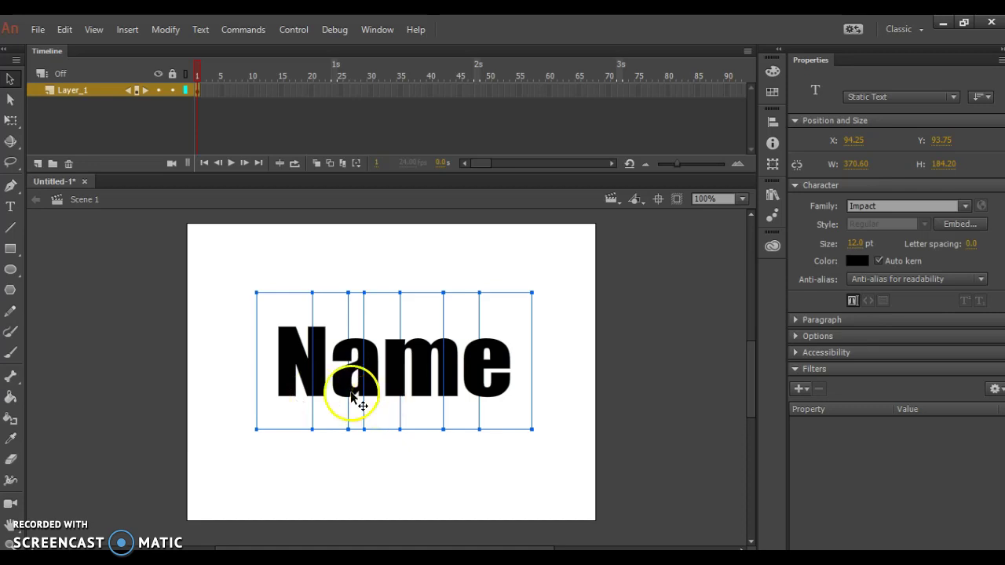
click(166, 31)
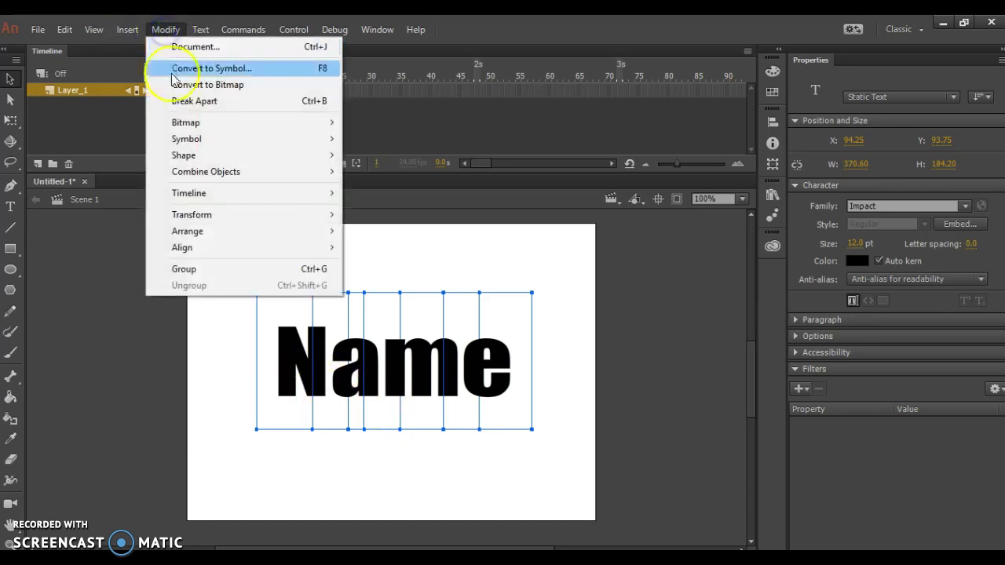
click(180, 105)
click(179, 101)
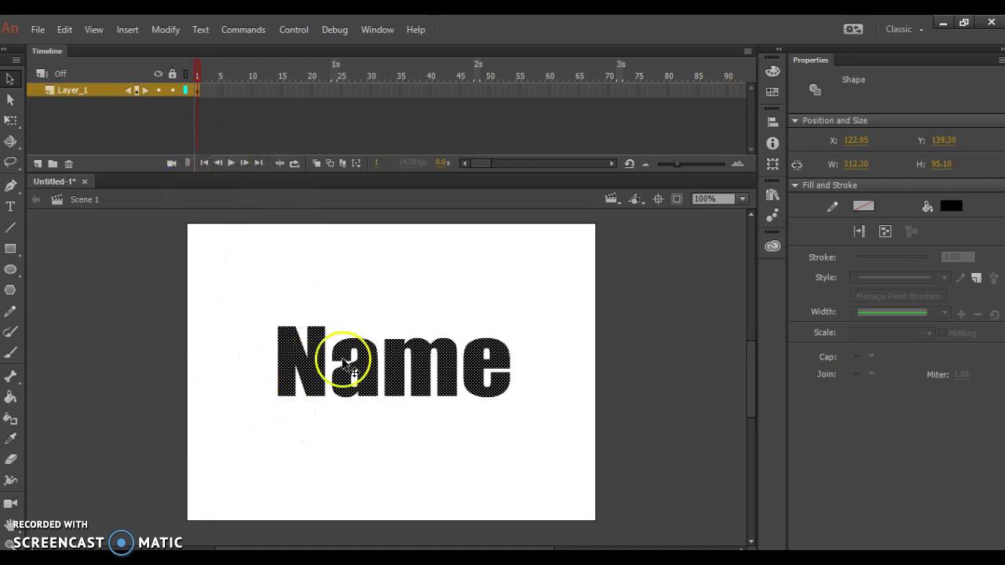
Use Modify > Timeline > Distribute to Layers to put each letter shape on its own layer.
click(171, 32)
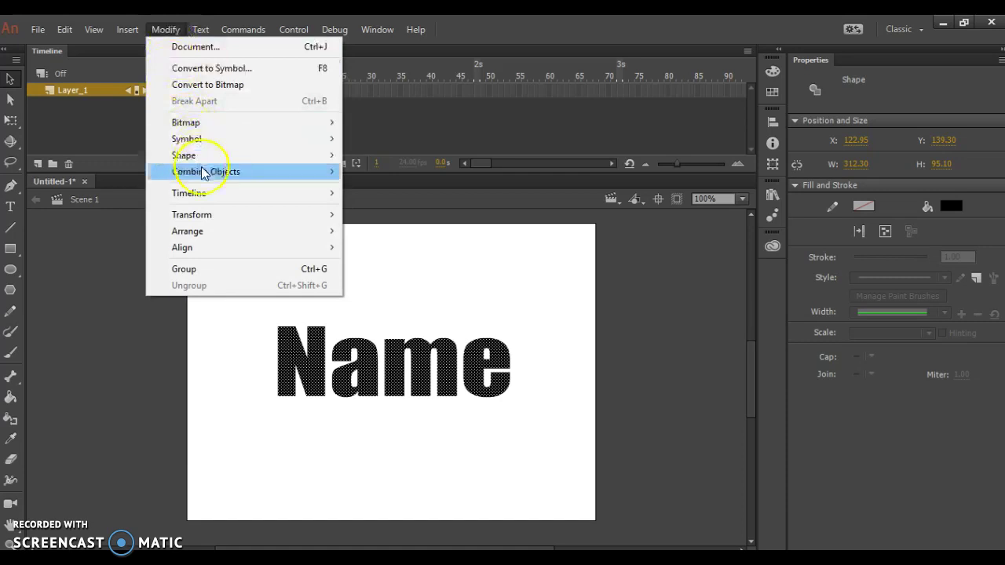
mouse_move(207, 195)
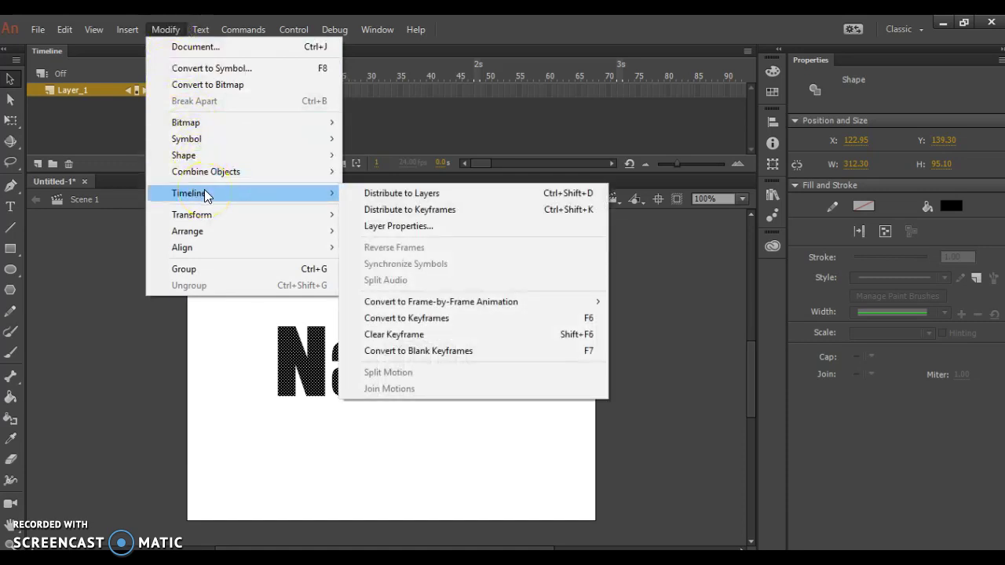
click(428, 197)
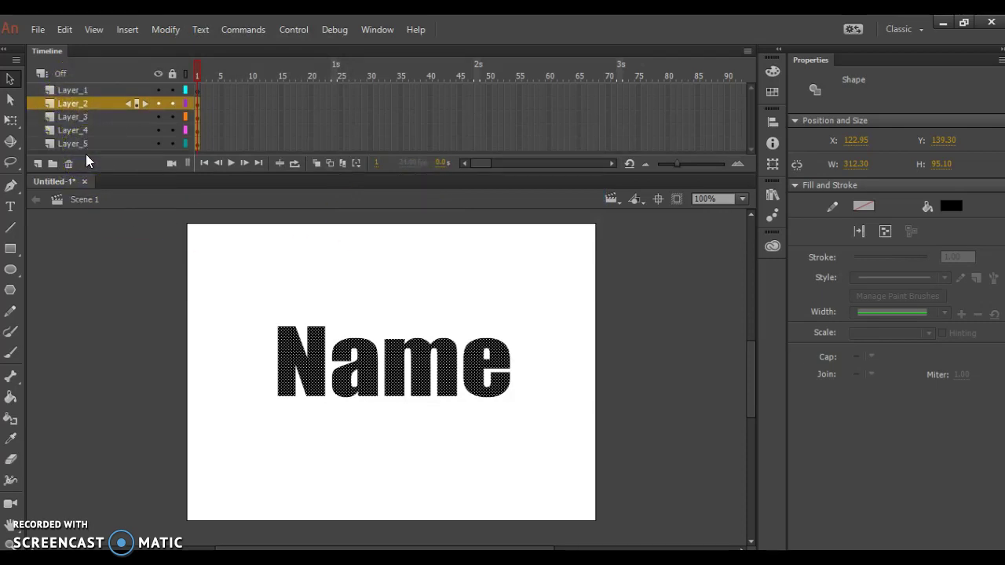
Hide all five layers, then delete the empty Layer_1, leaving Layer_2 through Layer_5.
click(159, 90)
click(160, 103)
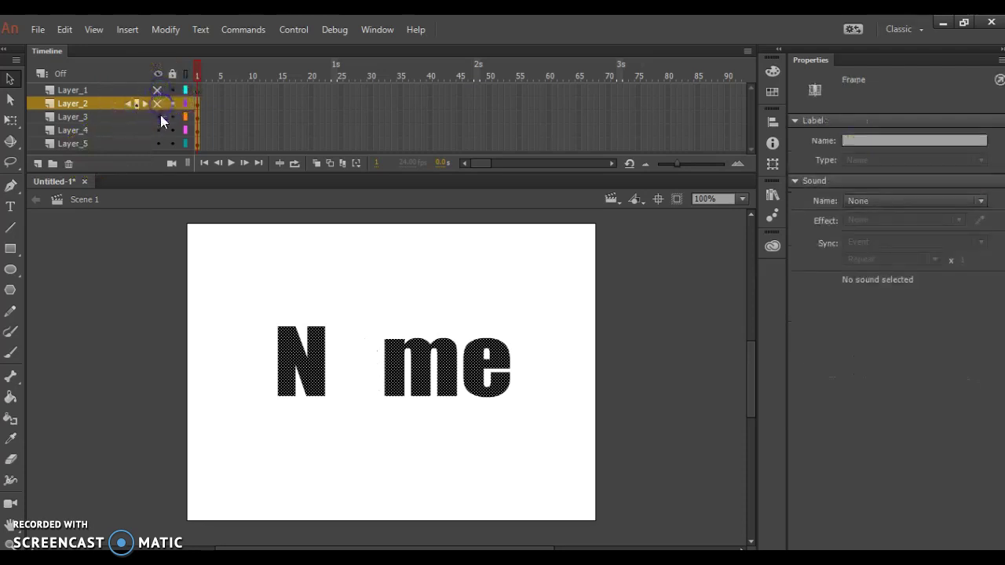
click(159, 116)
click(157, 130)
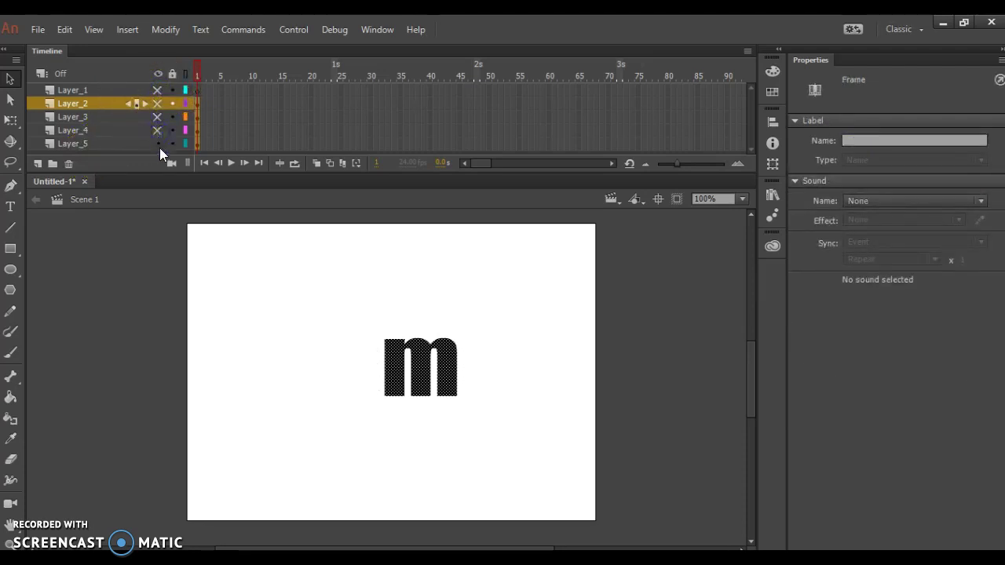
click(157, 144)
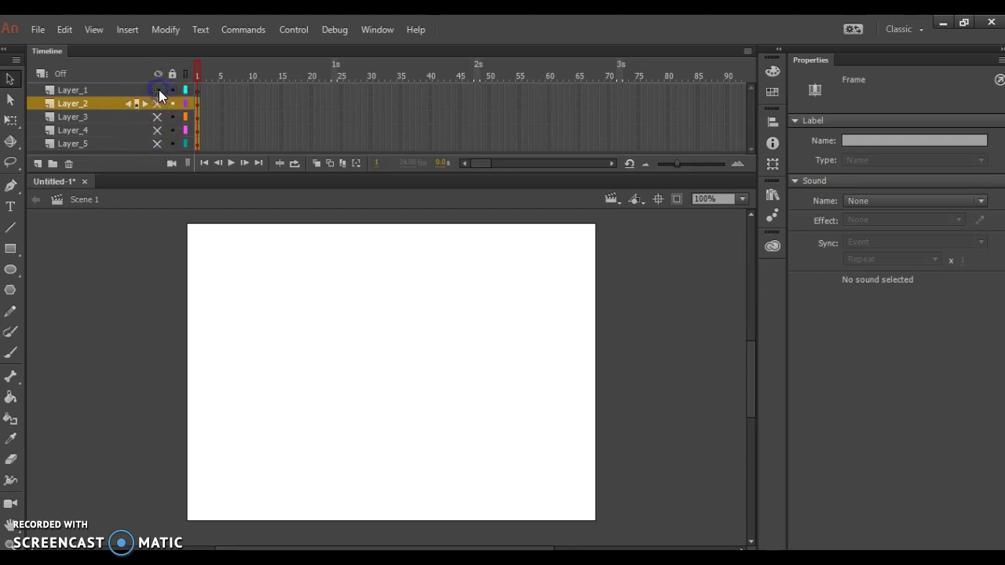
click(87, 91)
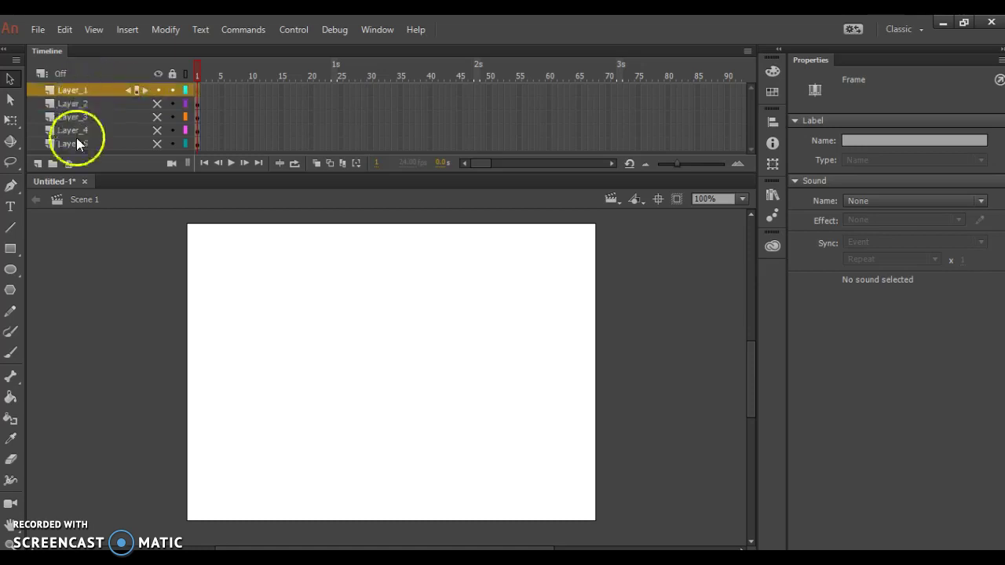
click(68, 163)
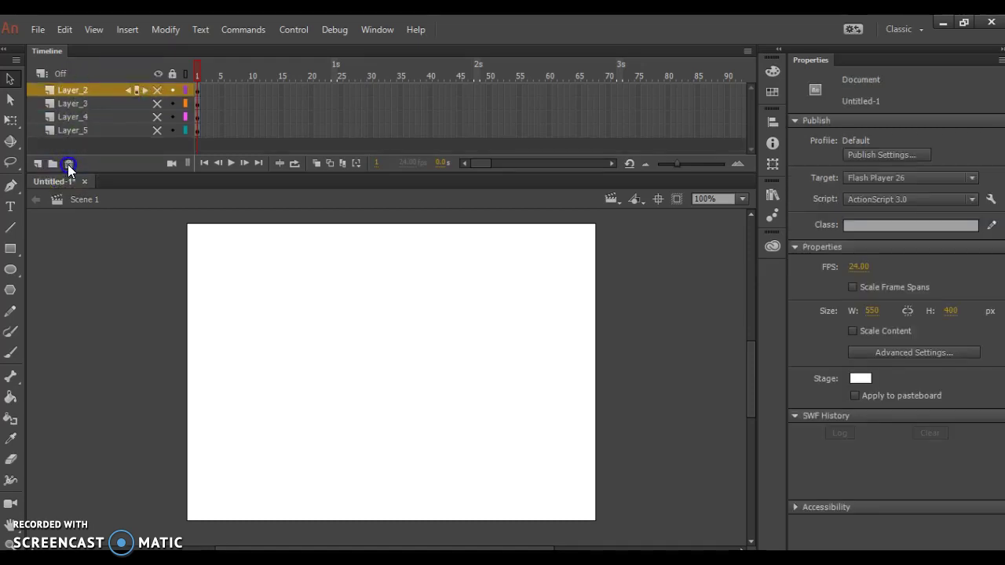
Make Layer_2 and Layer_3 visible and rename them a and N.
click(156, 90)
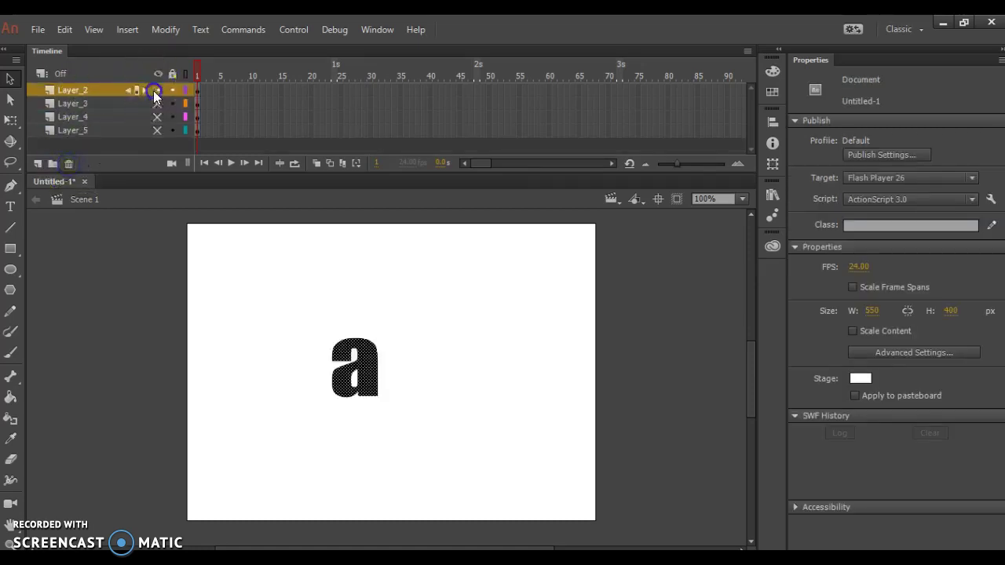
double_click(69, 89)
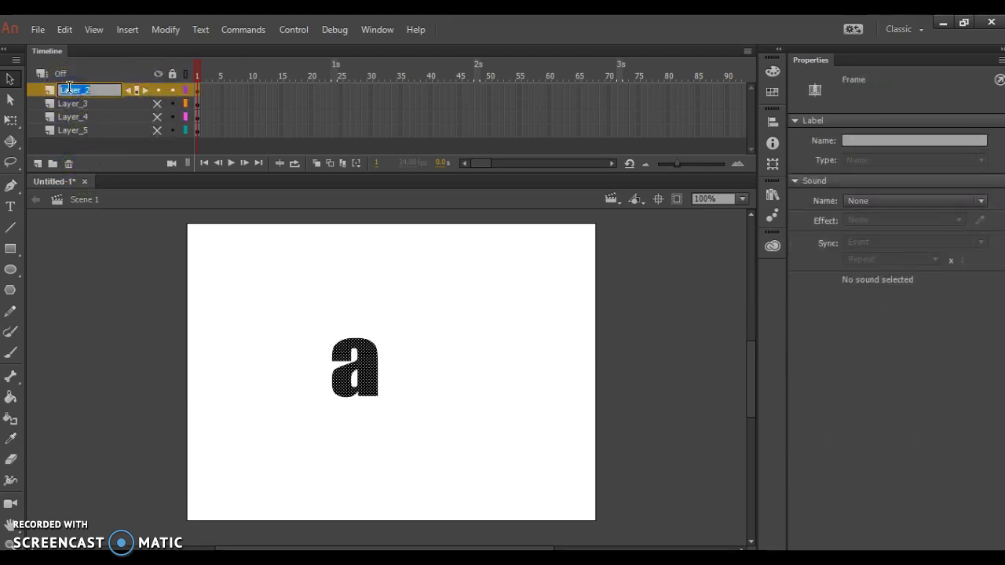
text(a)
click(126, 119)
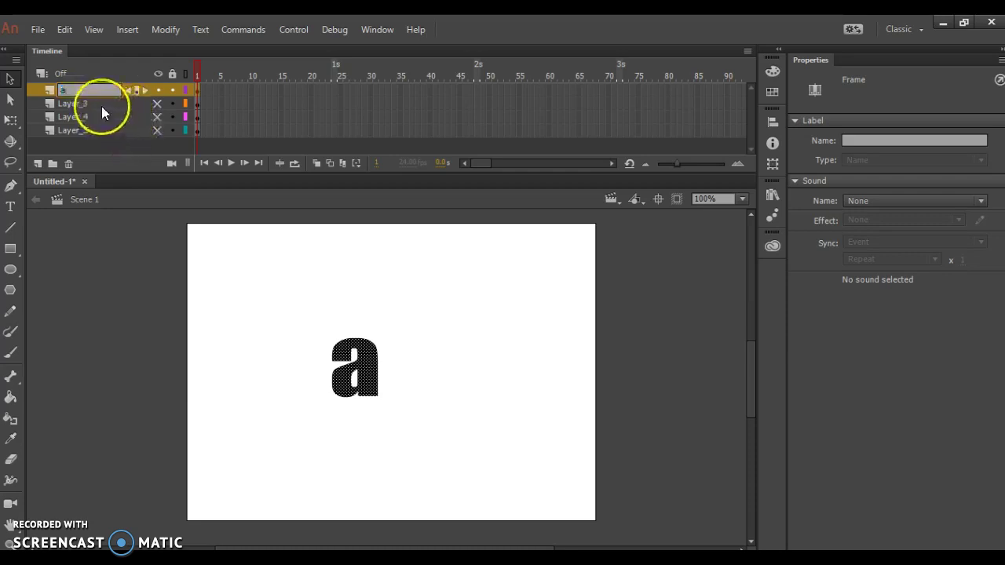
click(157, 108)
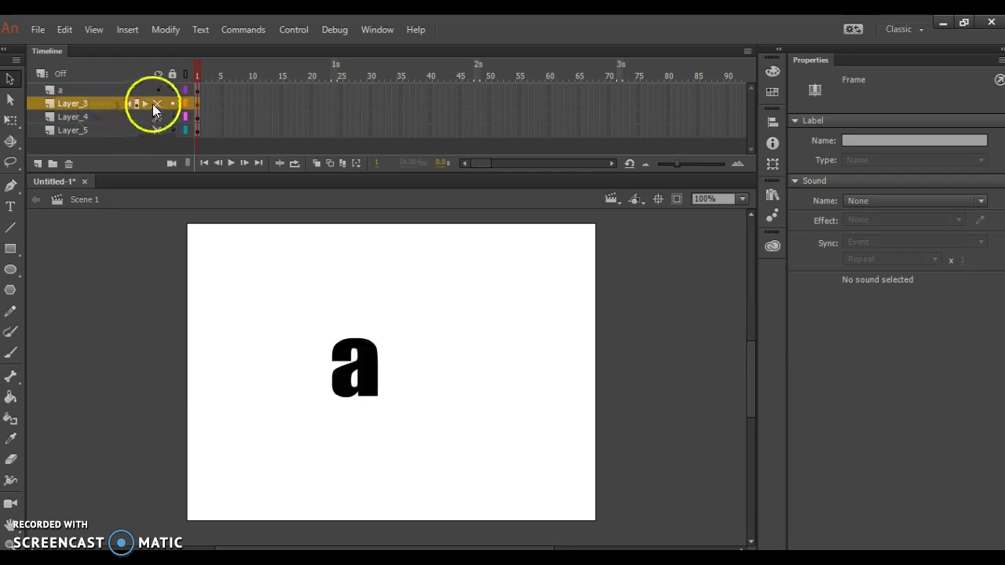
click(157, 104)
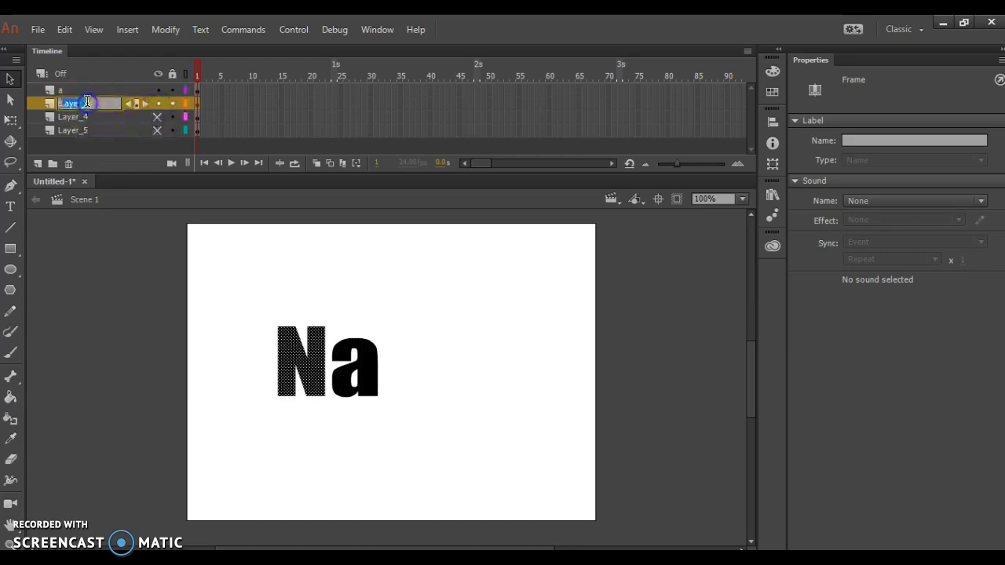
double_click(112, 103)
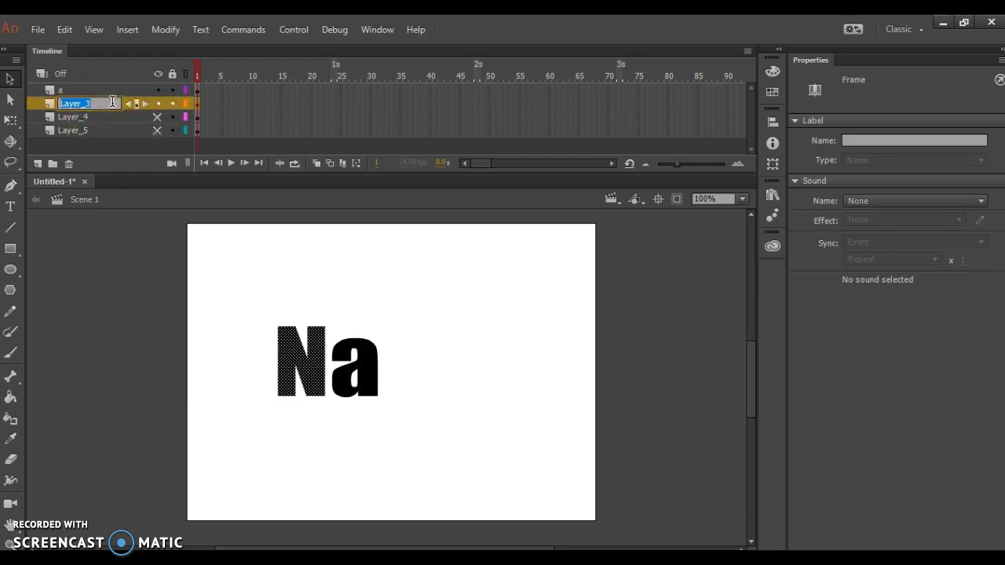
text(N)
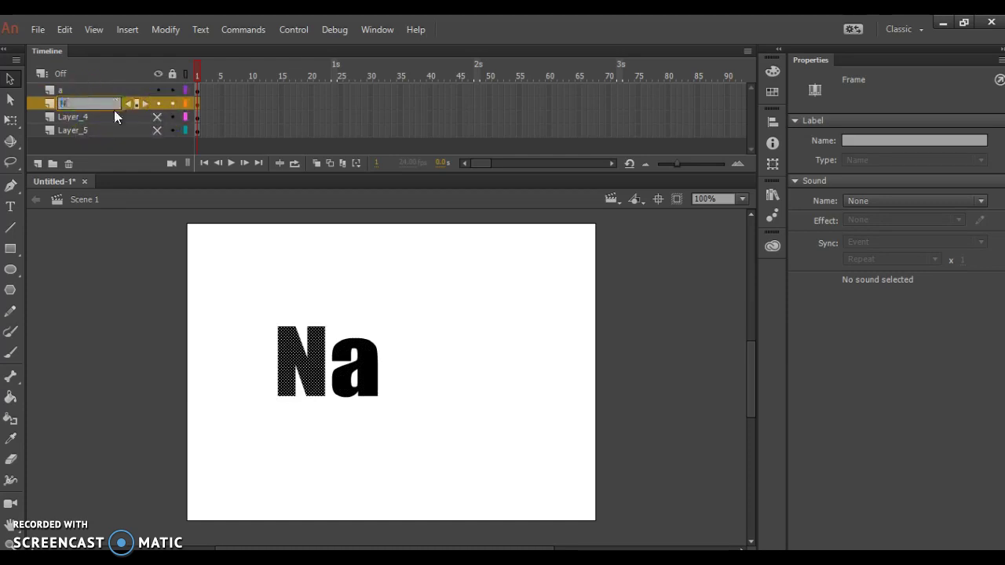
click(108, 119)
Show Layer_4 and rename it e, then show Layer_5 and start renaming it.
click(155, 117)
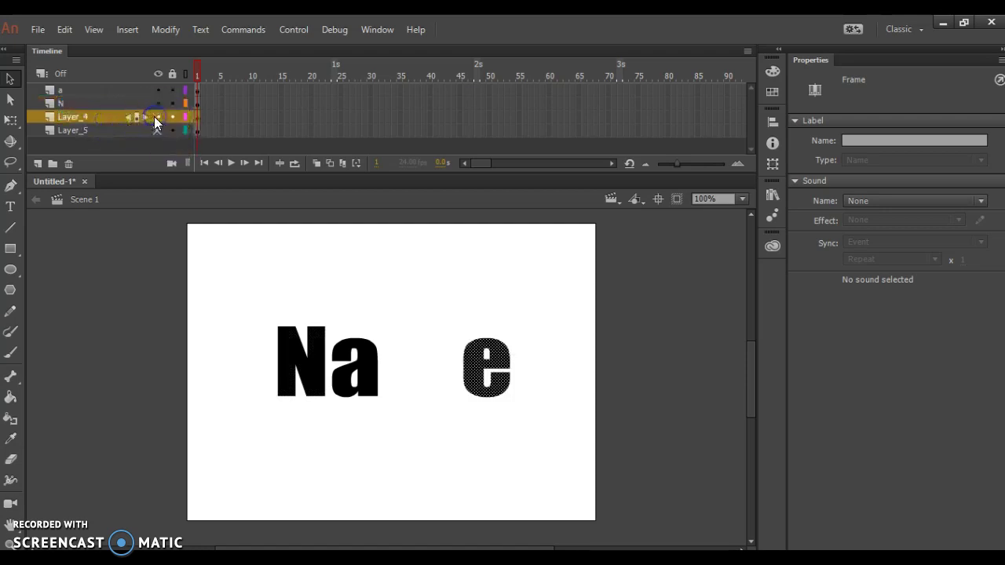
double_click(94, 116)
text(e)
click(77, 128)
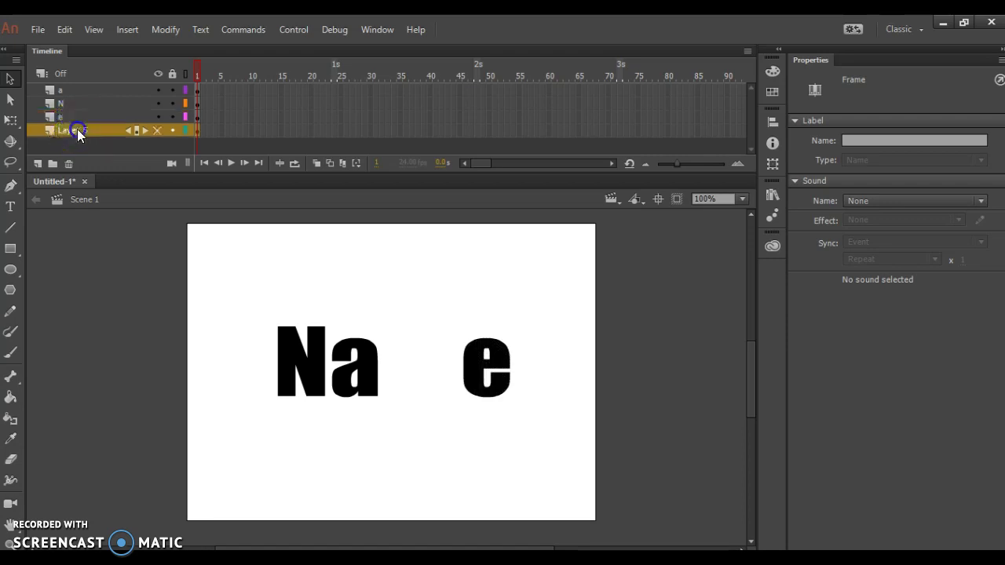
click(157, 130)
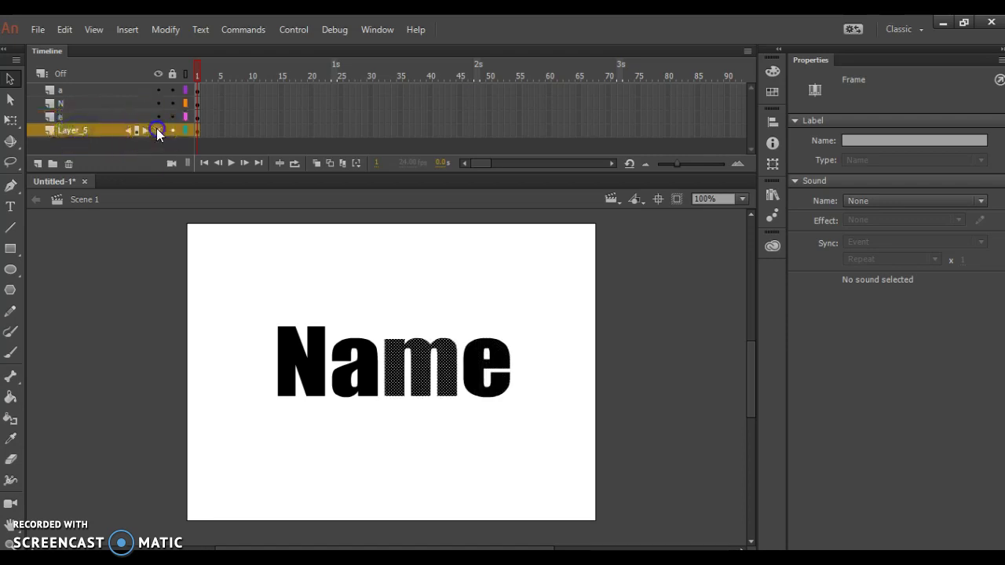
double_click(72, 130)
Name the fourth layer m, then hide layers m, e and a, leaving only N visible.
text(m)
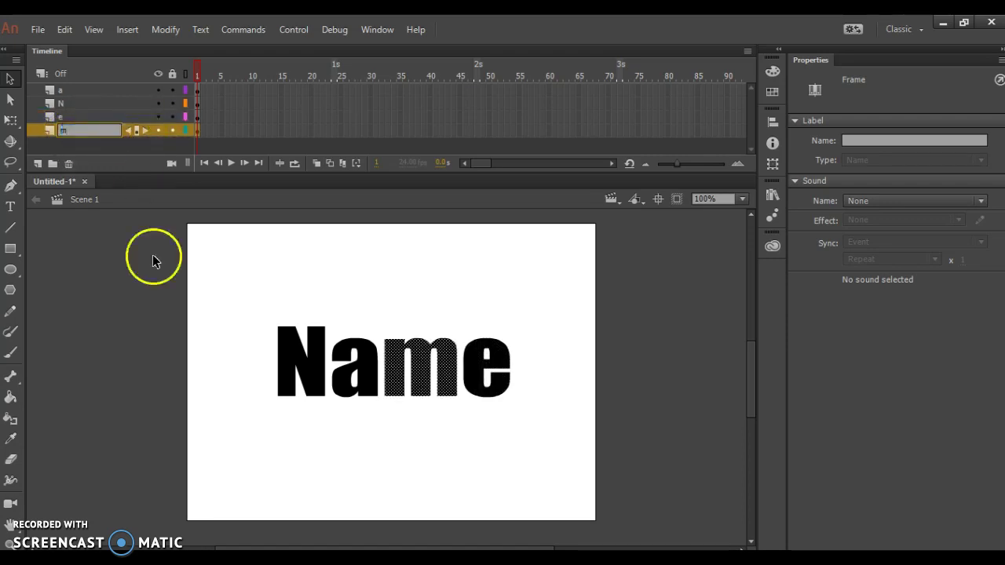
click(217, 277)
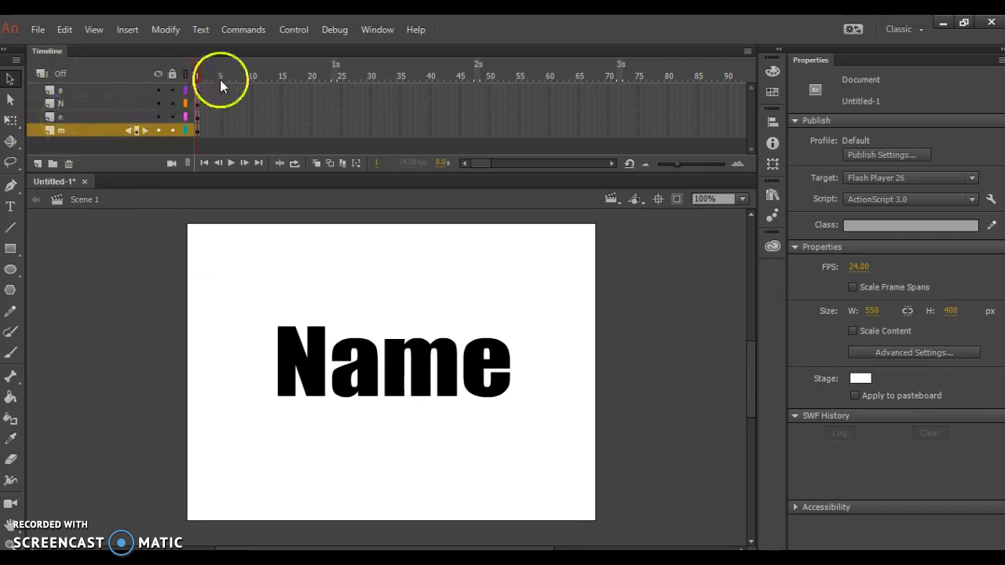
drag(221, 82, 199, 111)
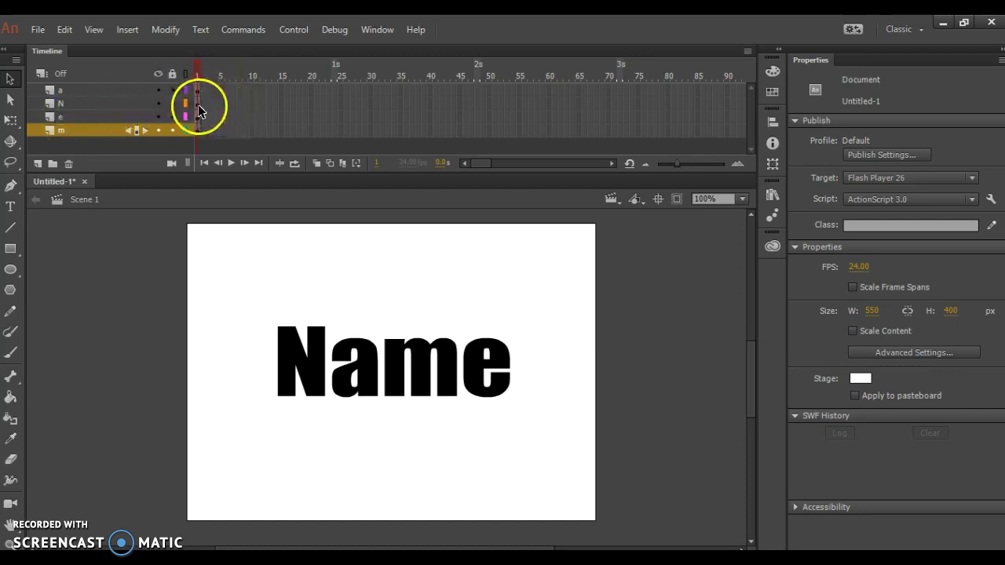
click(158, 130)
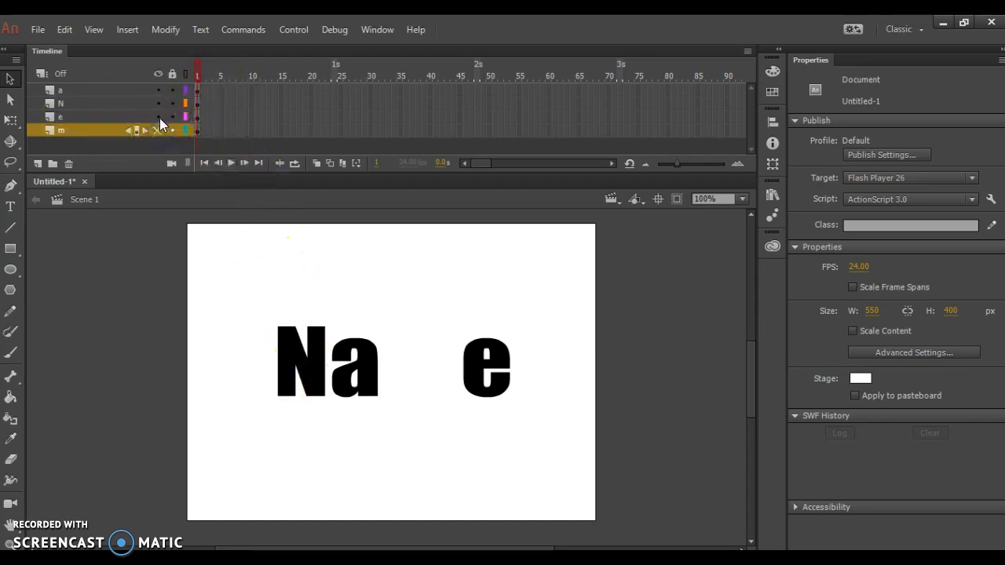
click(159, 117)
click(157, 90)
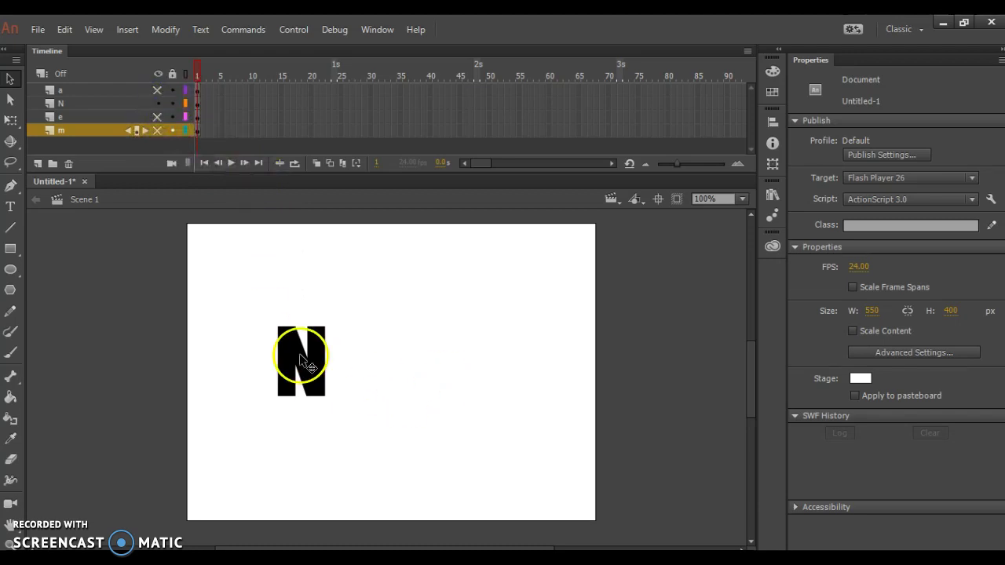
Insert a keyframe at frame 20 on layer N and drag the frame-1 N off-stage left.
right_click(311, 104)
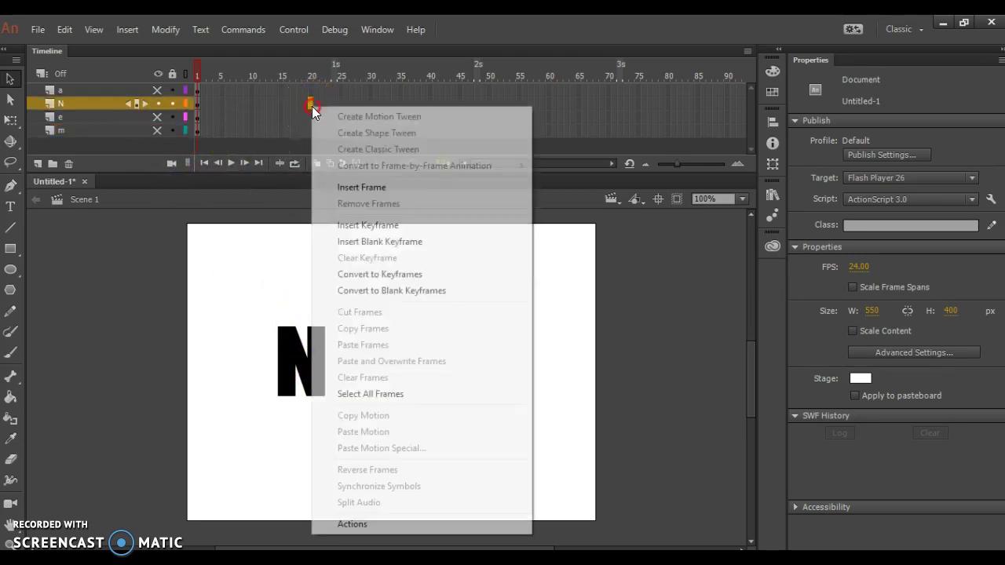
click(360, 227)
click(276, 68)
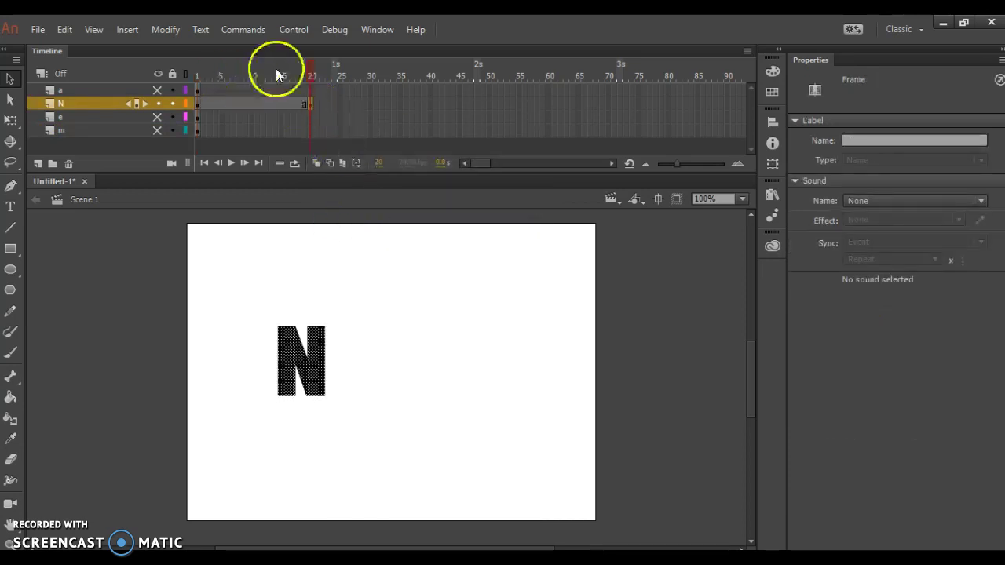
click(197, 104)
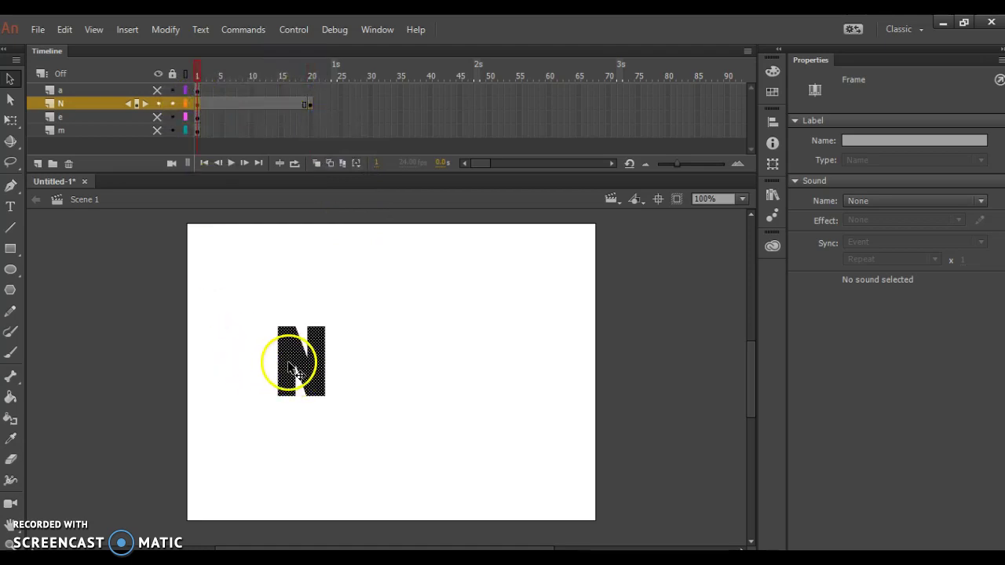
drag(280, 358, 142, 361)
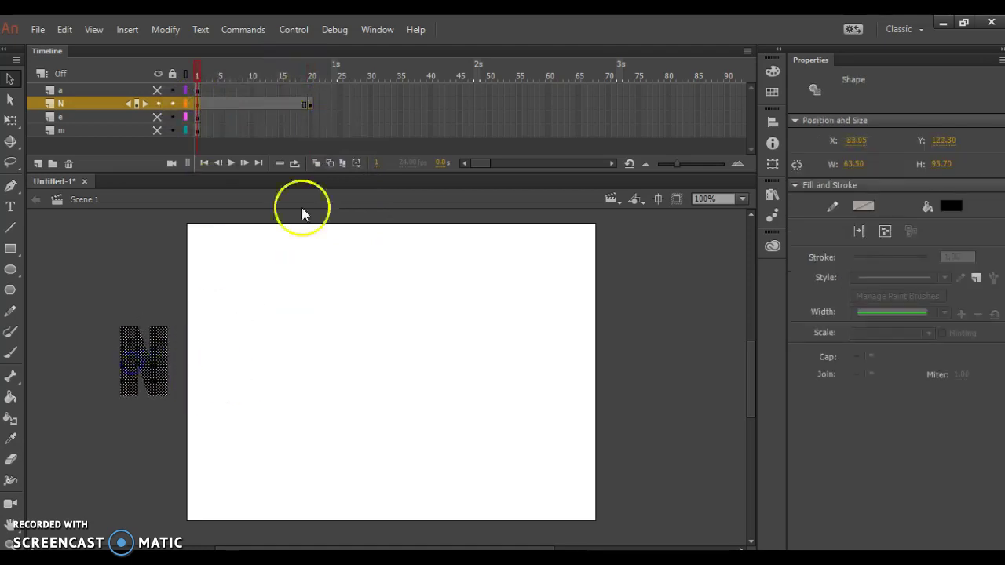
mouse_move(198, 71)
mouse_down()
mouse_move(314, 90)
mouse_move(202, 82)
mouse_up()
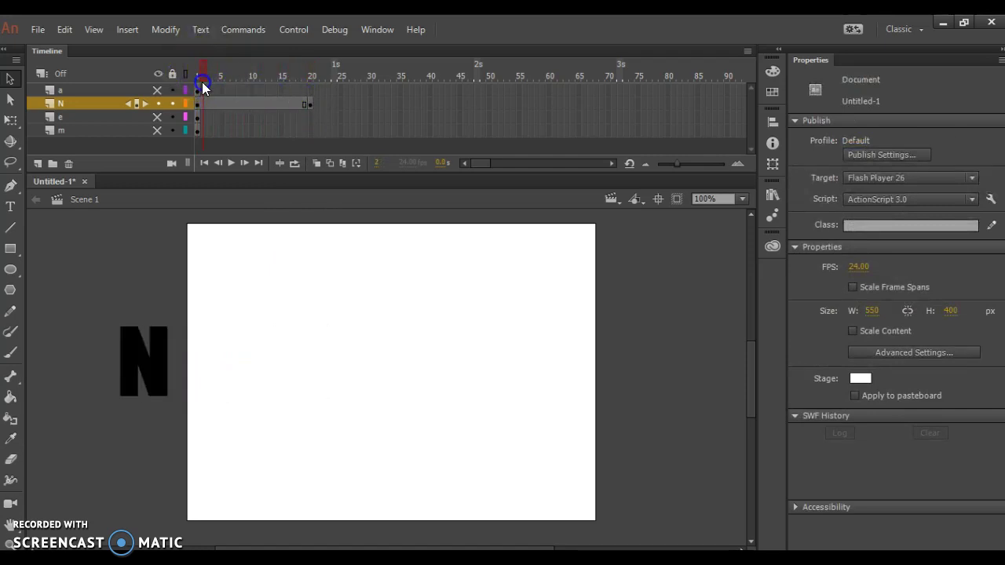
Create a classic tween on layer N between frames 1 and 20, converting the N to a symbol.
right_click(245, 110)
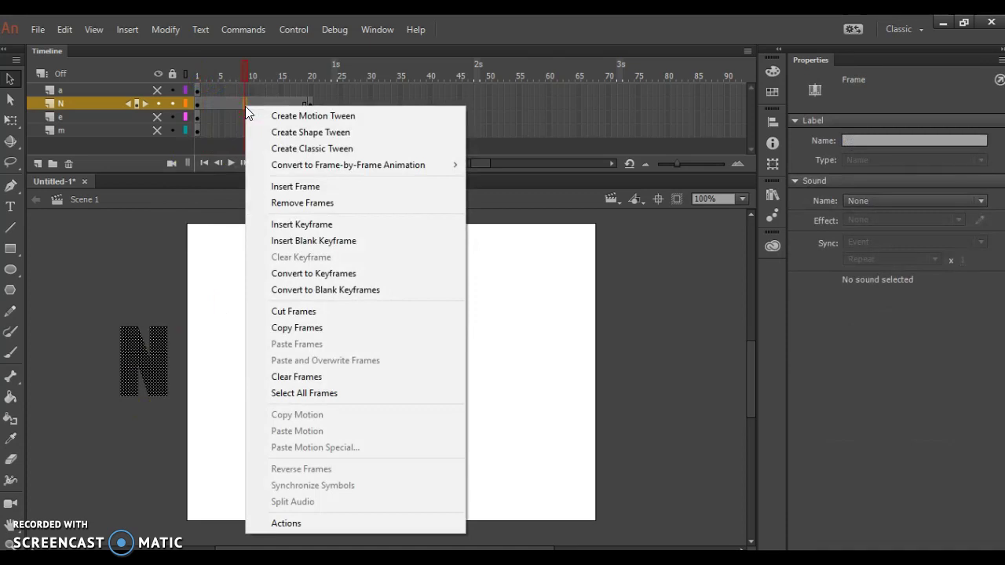
click(286, 150)
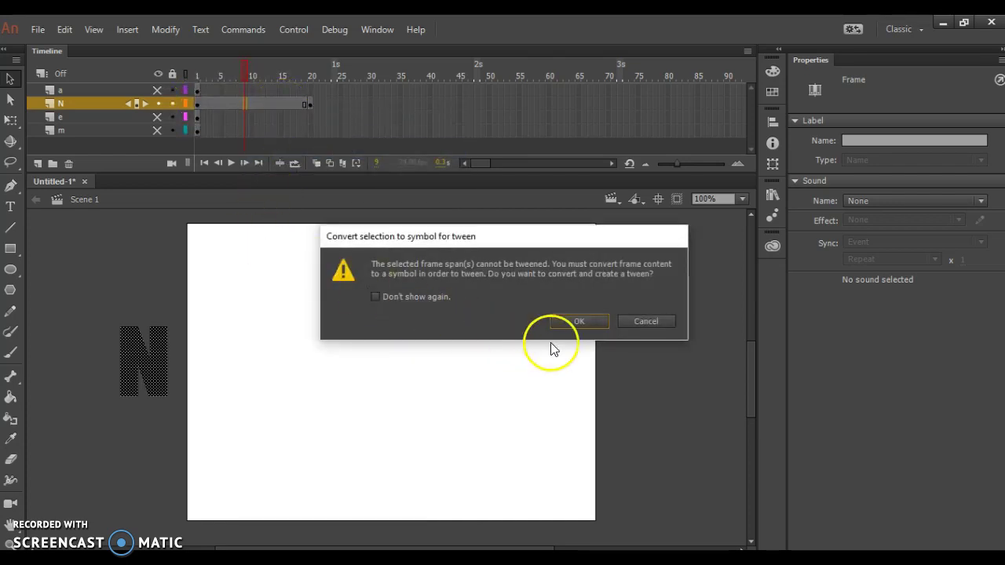
click(601, 327)
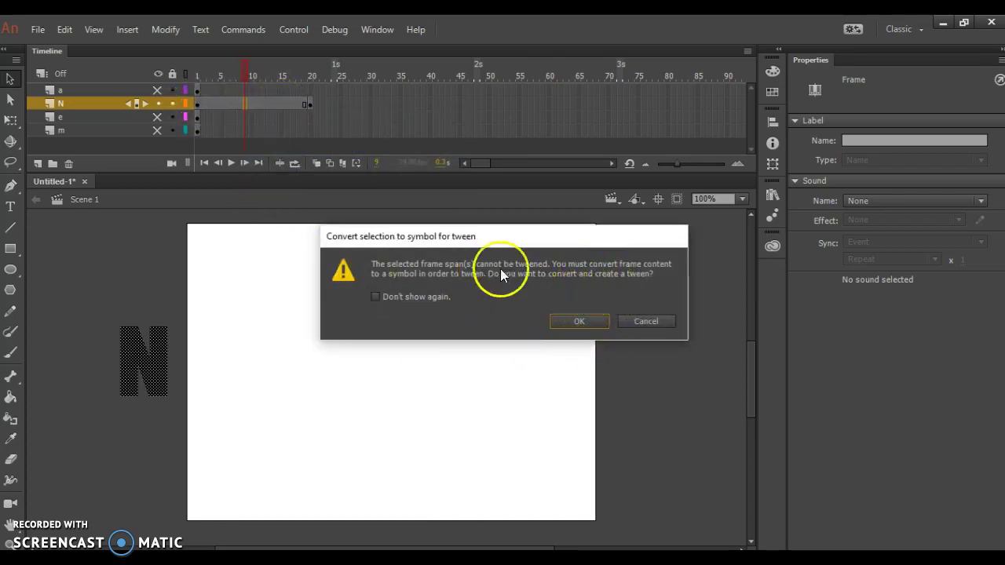
click(573, 320)
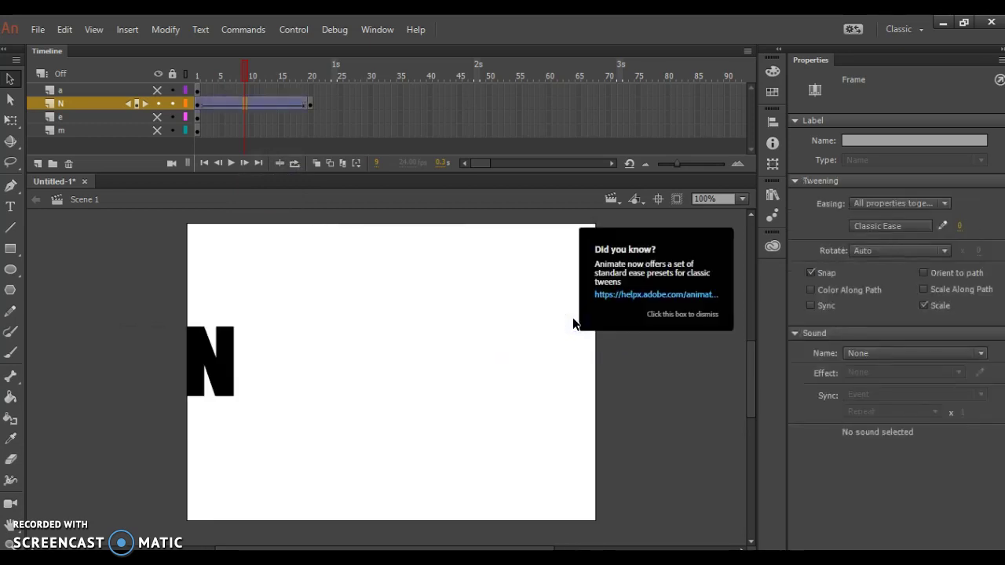
Dismiss the tip, clear the selection, and preview the N sliding in from the left.
click(605, 360)
click(672, 315)
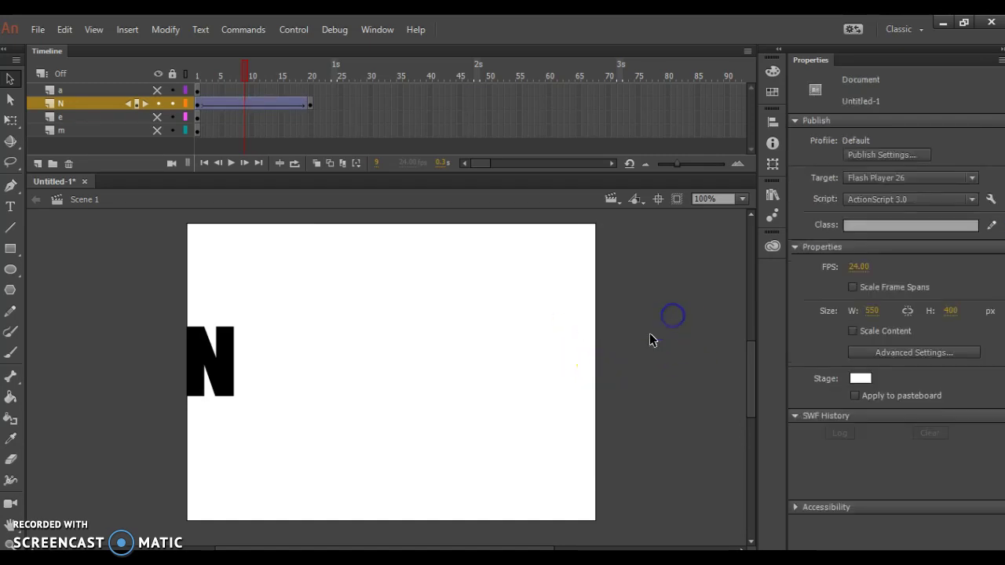
click(523, 373)
key(Return)
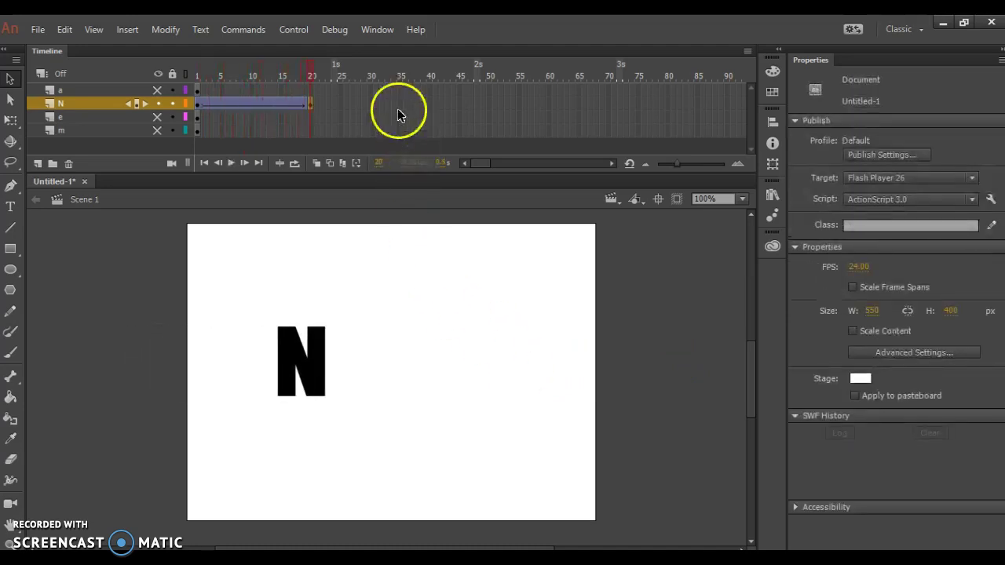
Unhide layers m, e and a and rewind to frame 1.
click(159, 129)
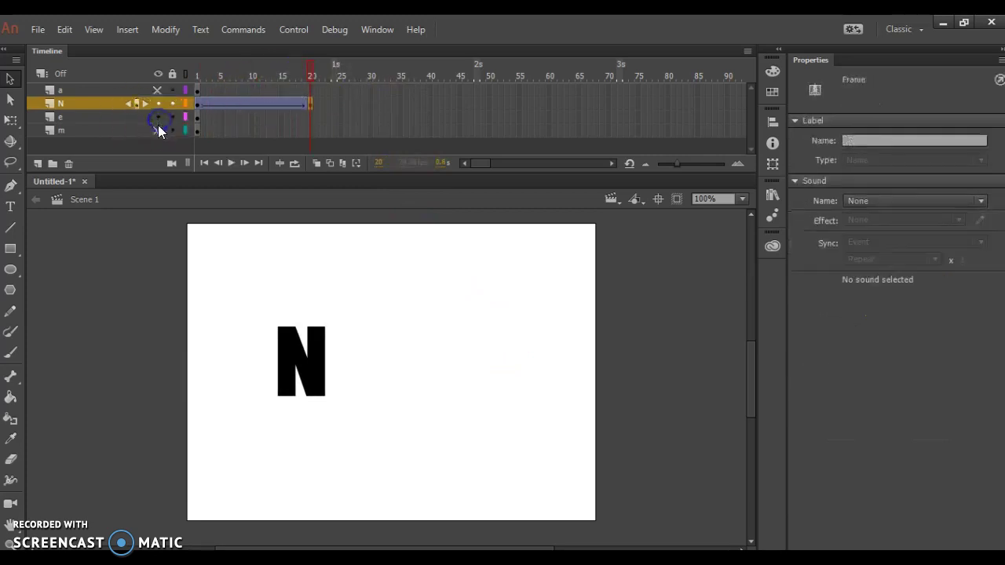
click(157, 117)
click(157, 90)
mouse_move(312, 75)
mouse_down()
mouse_move(191, 81)
mouse_move(195, 70)
mouse_move(308, 90)
mouse_up()
Insert frames up to frame 20 on layers e and m to match the N's tween.
click(311, 119)
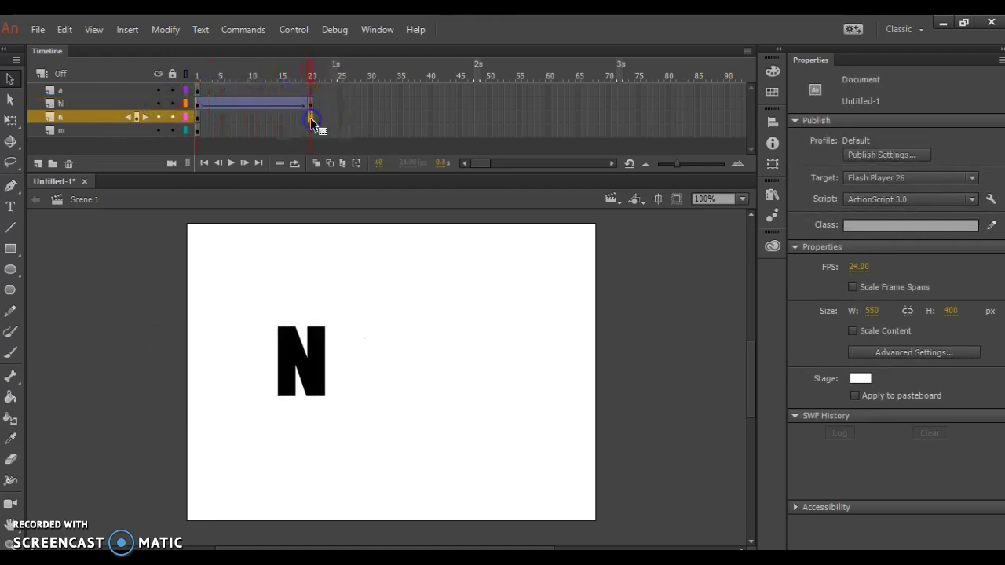
right_click(311, 119)
click(357, 200)
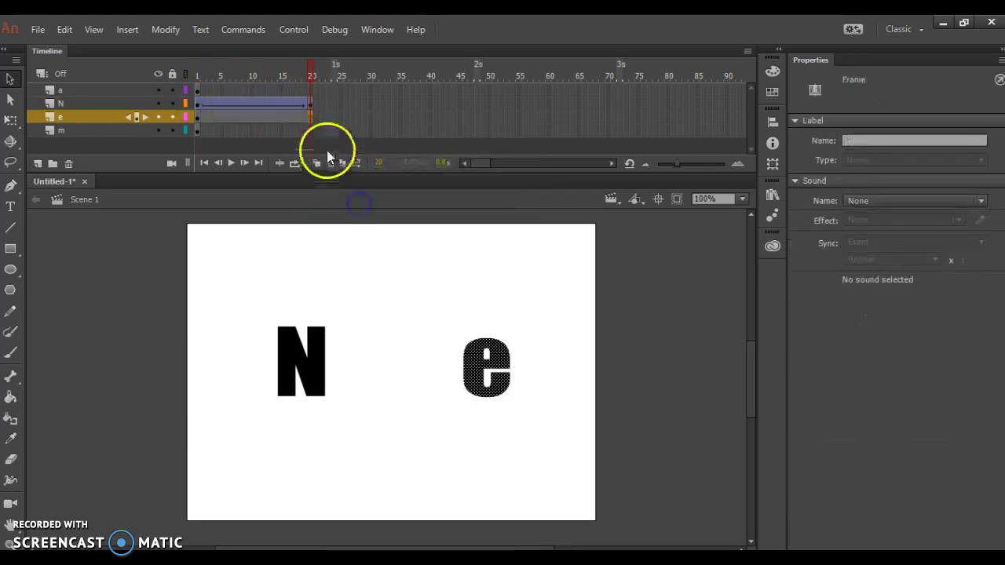
right_click(311, 135)
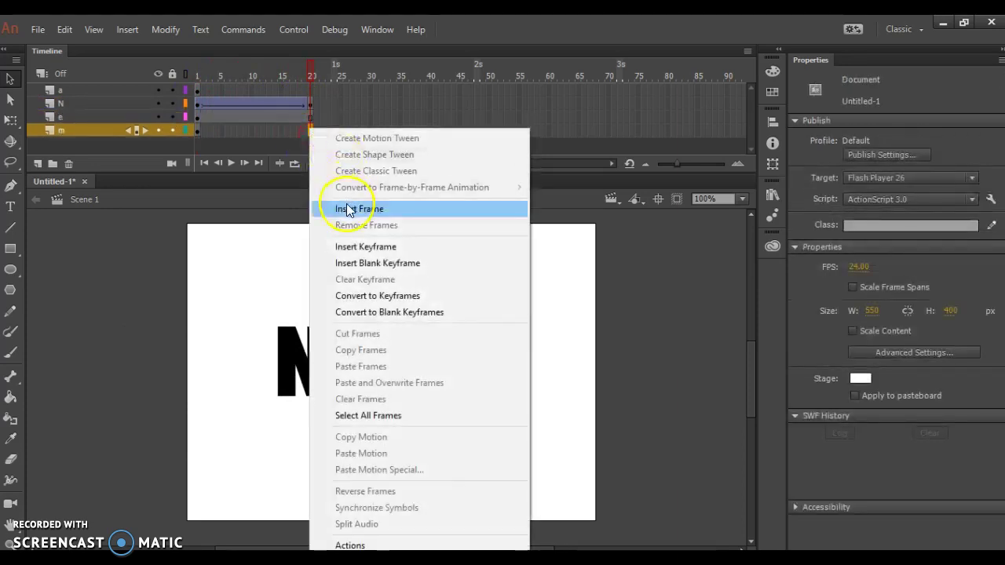
click(322, 209)
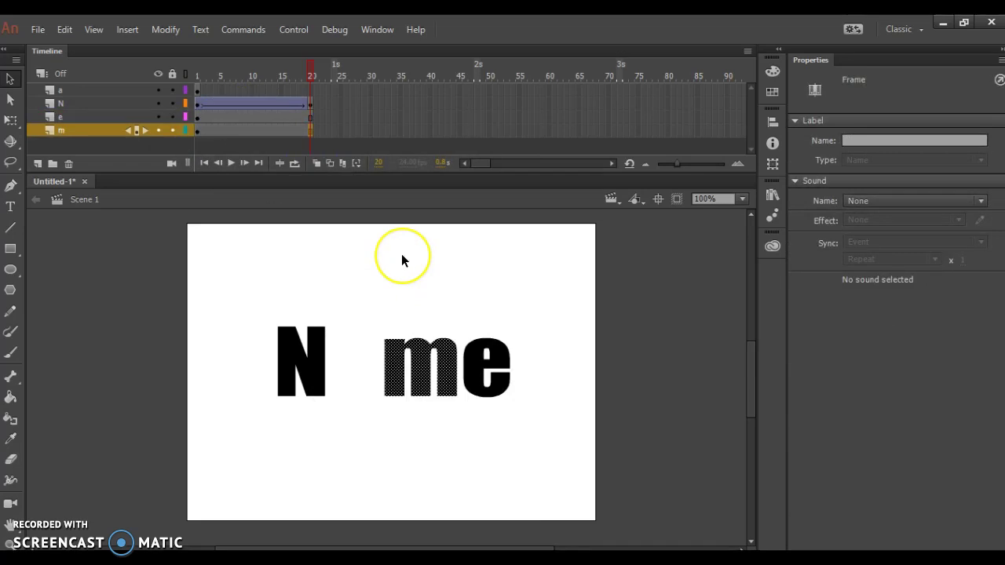